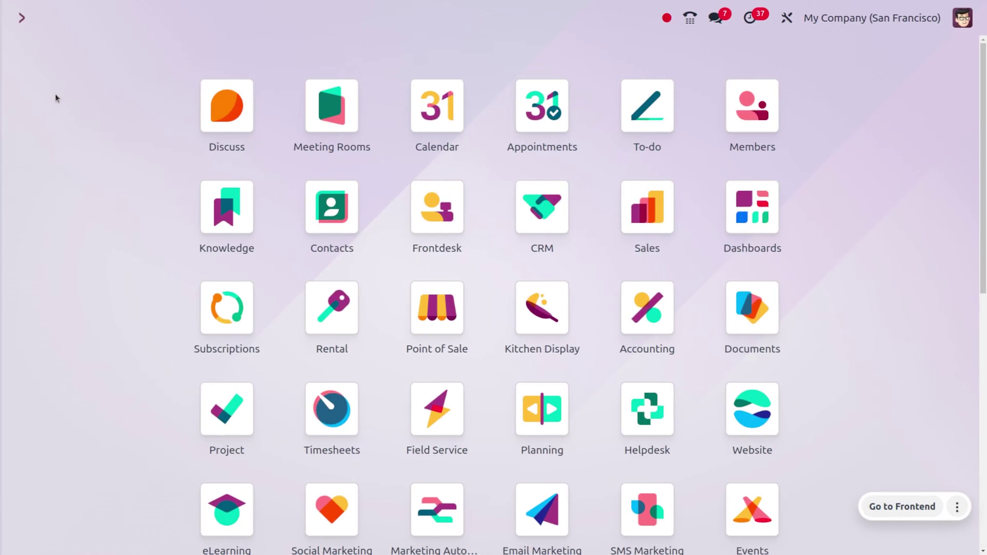
Check the Inventory Settings to confirm Storage Locations, Multi-Step Routes and Lots & Serial Numbers are enabled
text(in)
key(Return)
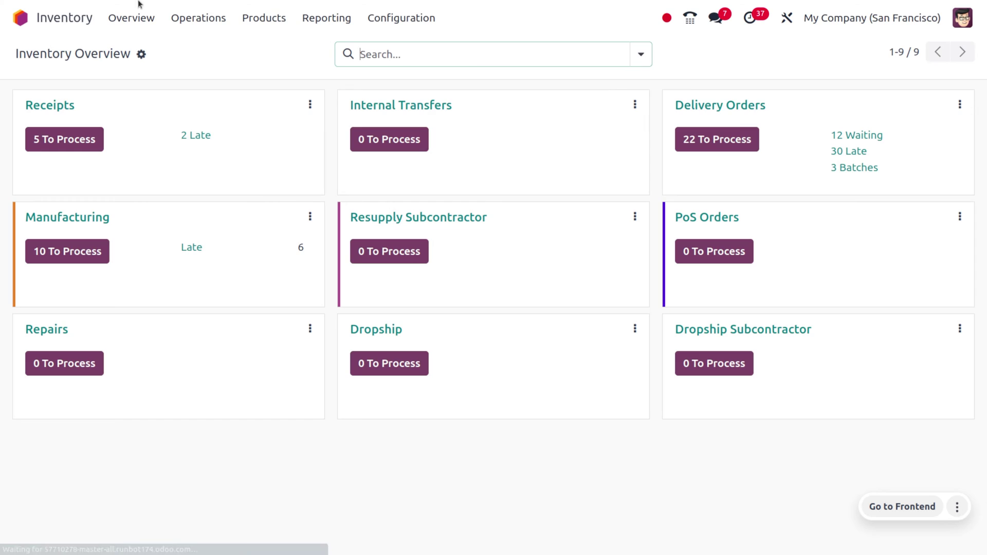
click(390, 19)
click(503, 61)
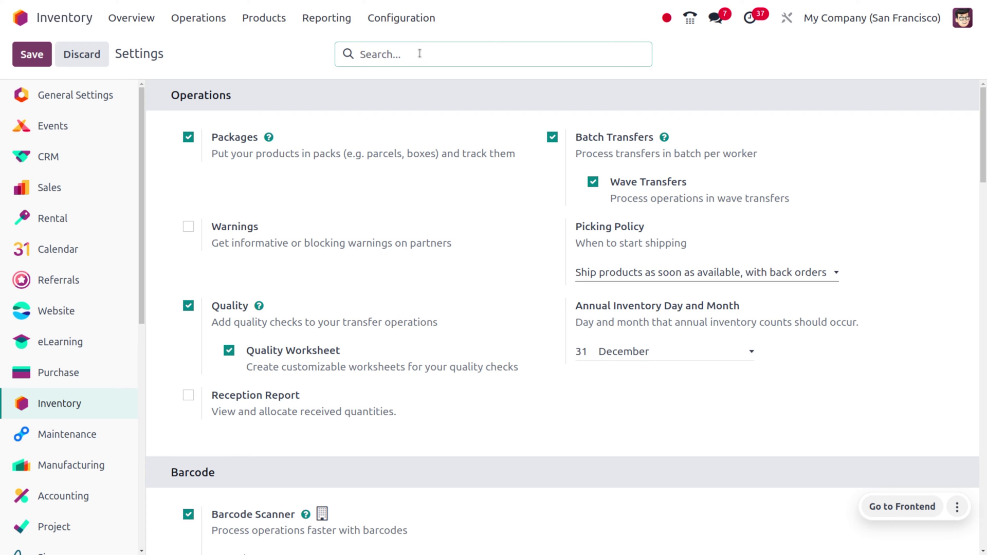
scroll(524, 379, down, 15)
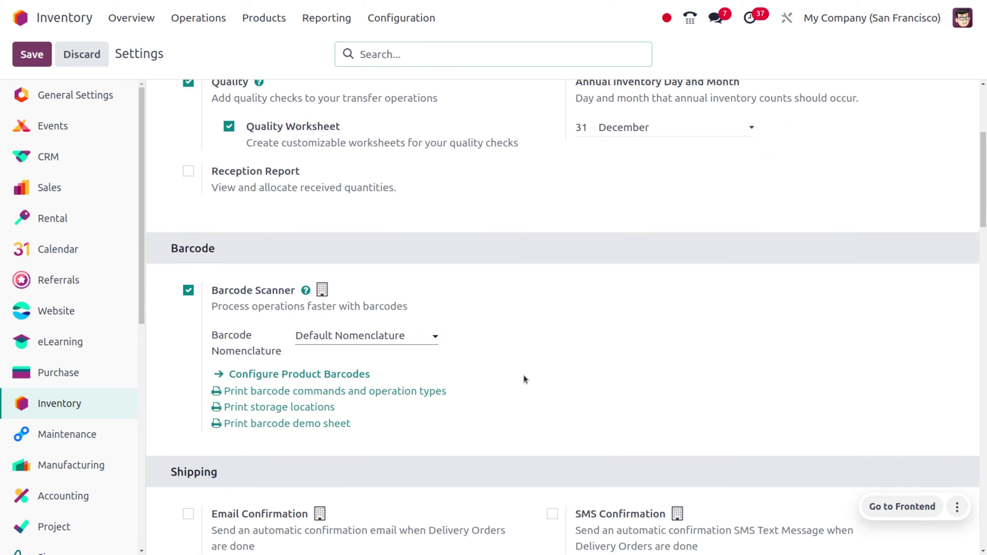
scroll(524, 379, down, 12)
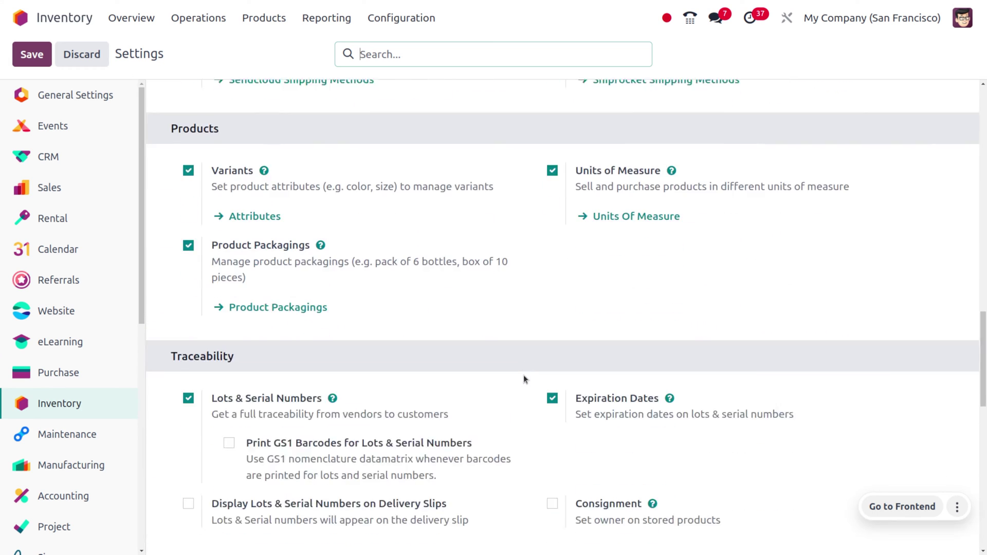
scroll(524, 379, down, 1)
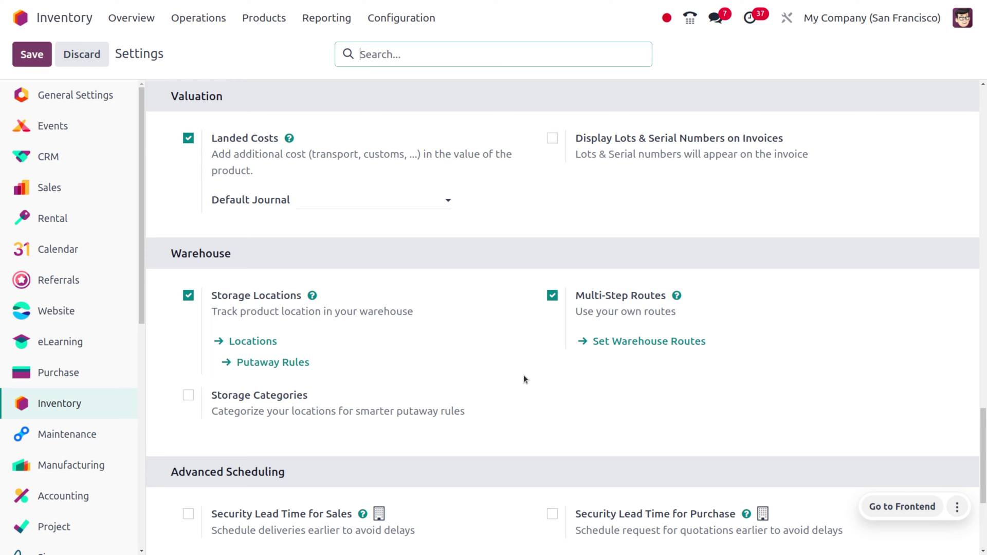
scroll(524, 379, up, 8)
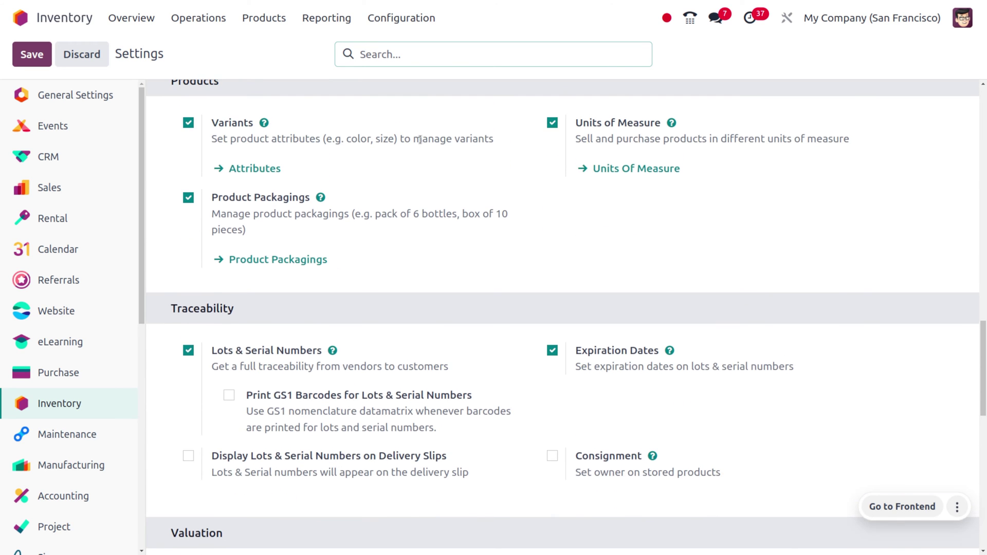
click(398, 20)
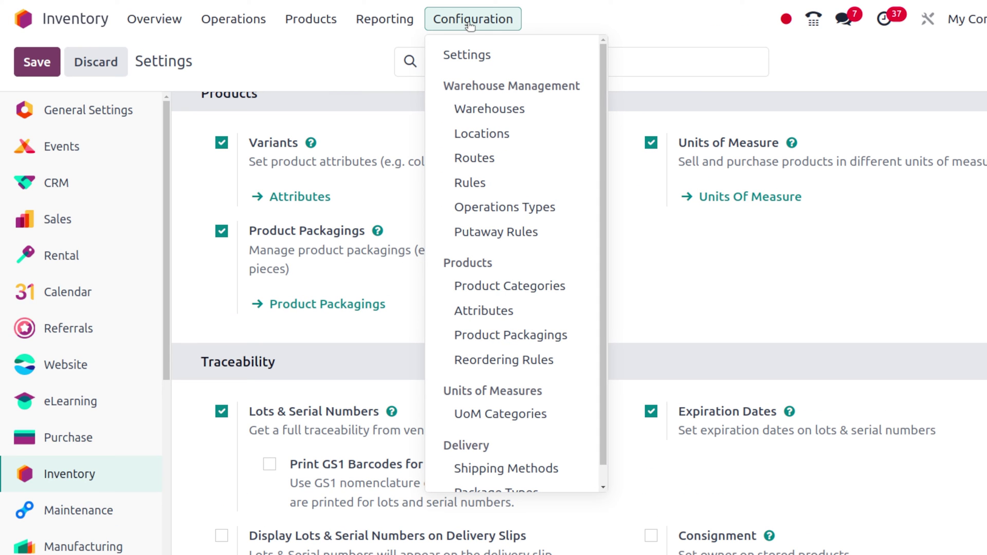
Review the WH/Stock/Shelf 1, Shelf 2 and Shelf 3 records from the Locations list
click(516, 133)
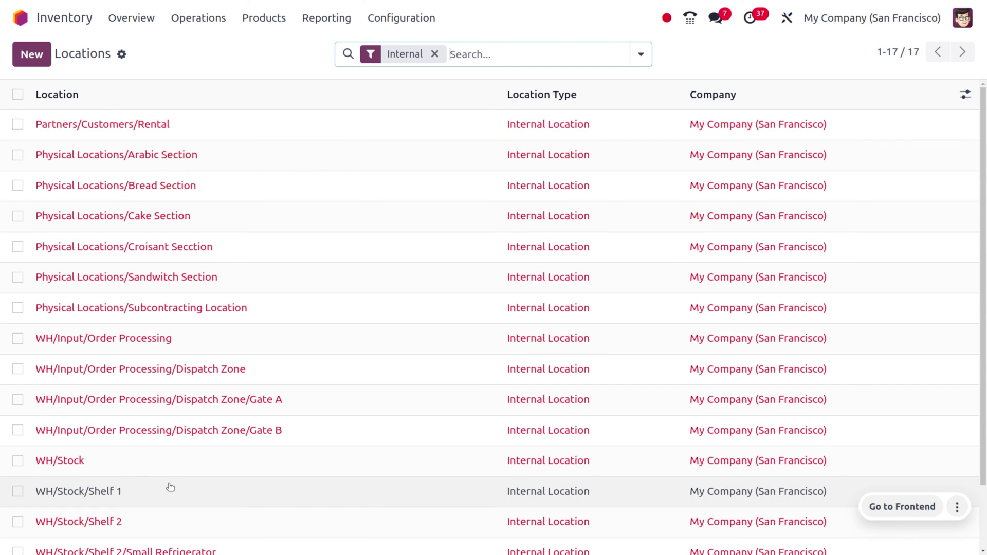
scroll(196, 438, down, 3)
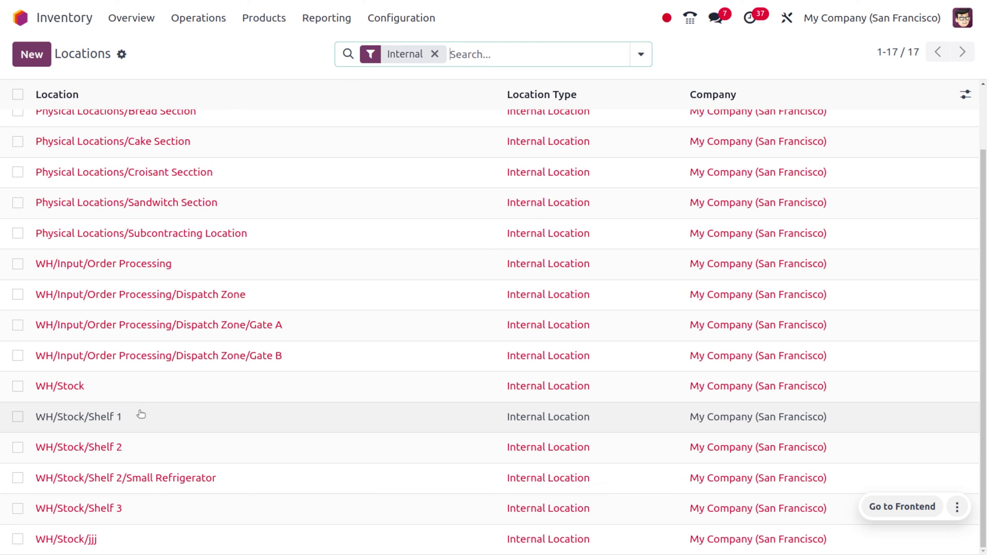
click(140, 415)
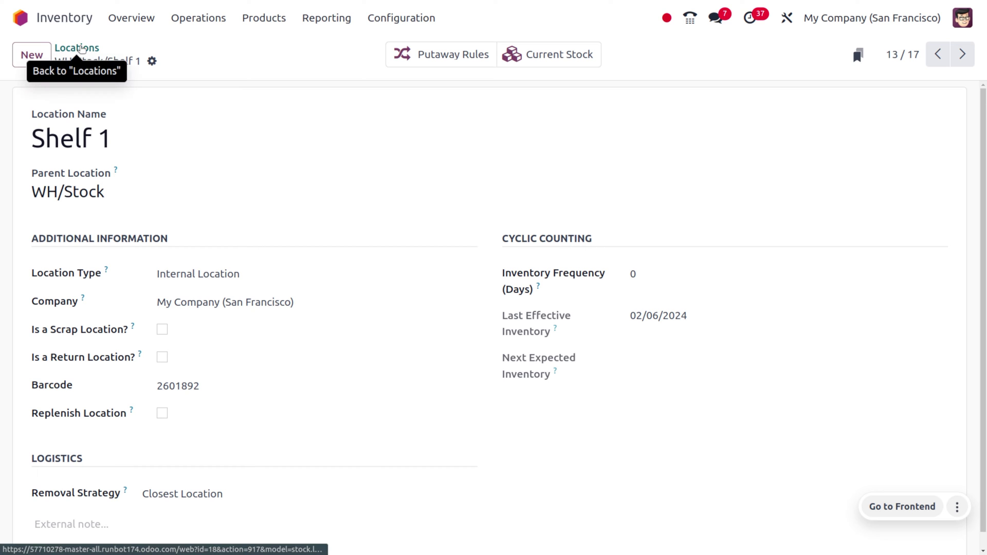
click(77, 47)
click(155, 461)
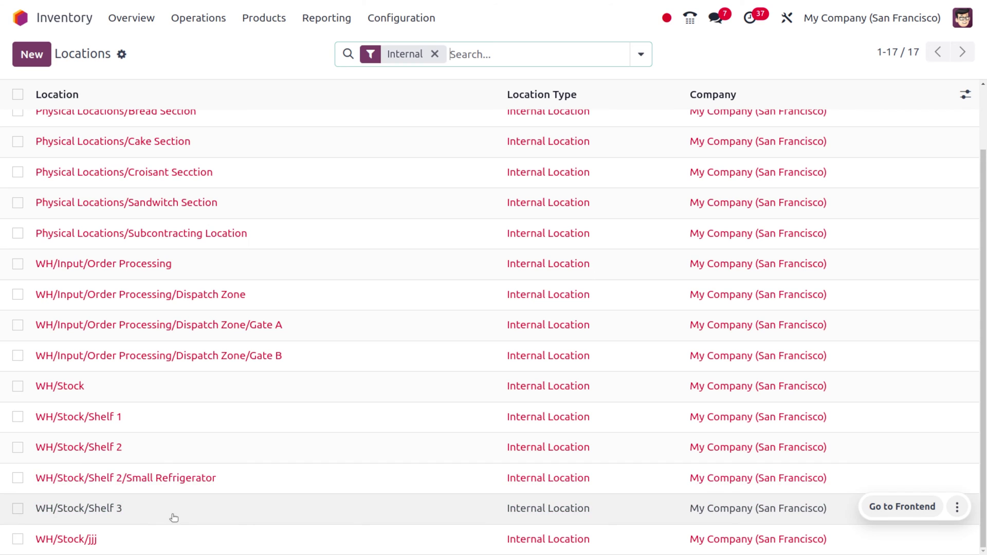
click(174, 509)
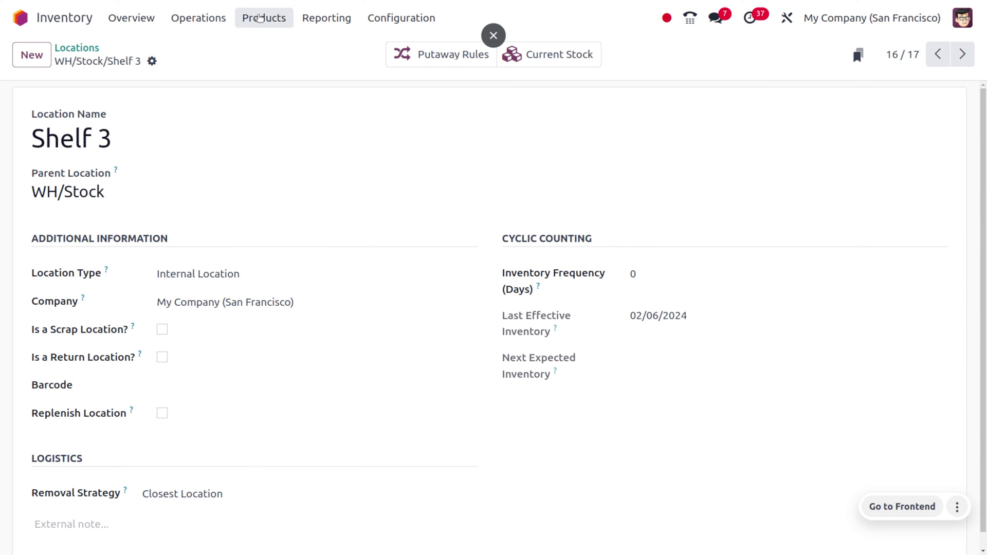
click(261, 18)
Add a new stock line in Update Quantity for the Acoustic Bloc Screens product
click(275, 49)
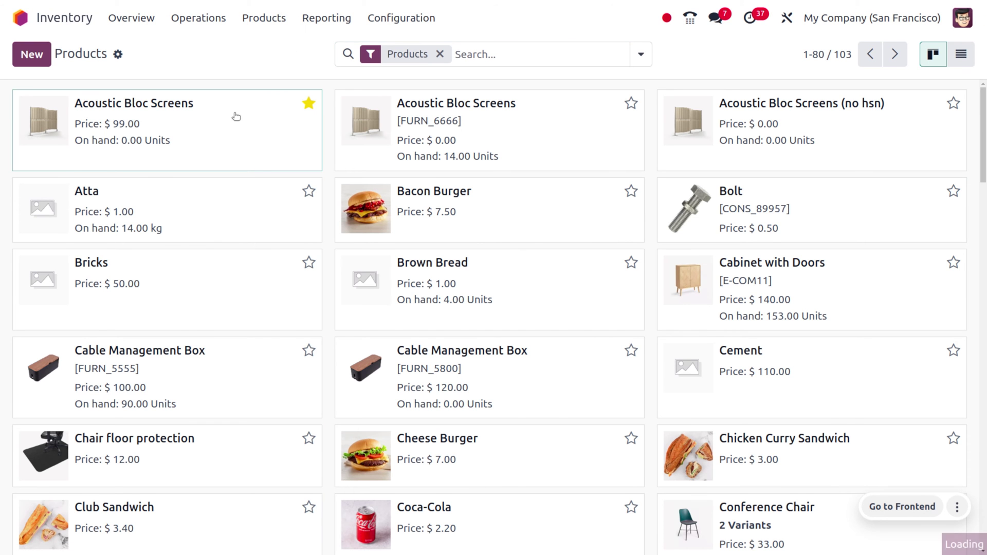
click(234, 116)
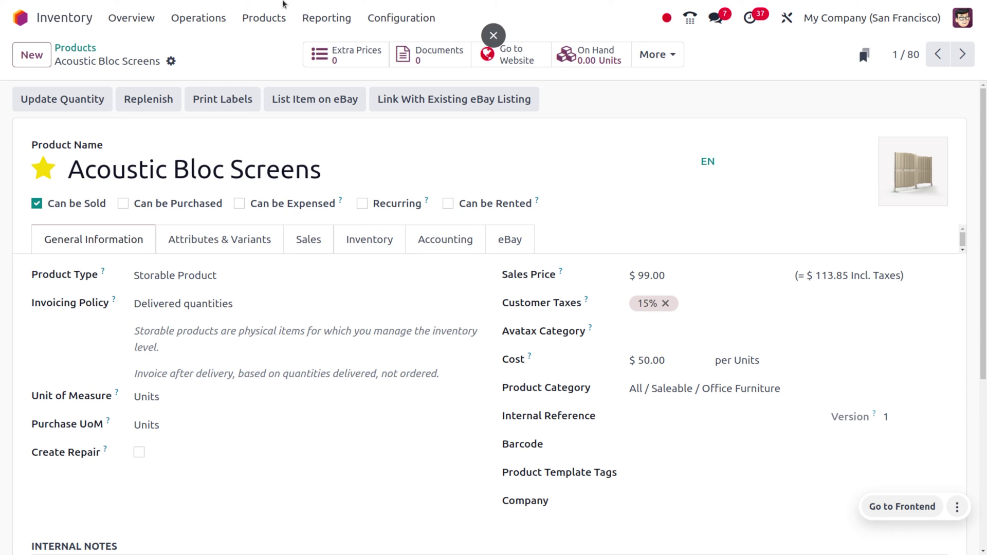
click(66, 103)
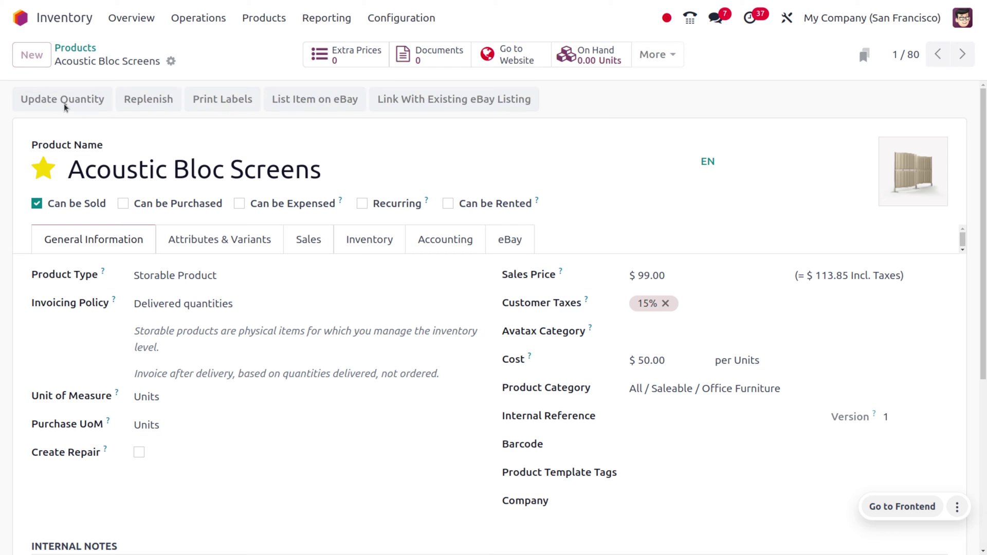
click(28, 59)
Save 5 units of Acoustic Bloc Screens on WH/Stock/Shelf 1
click(116, 126)
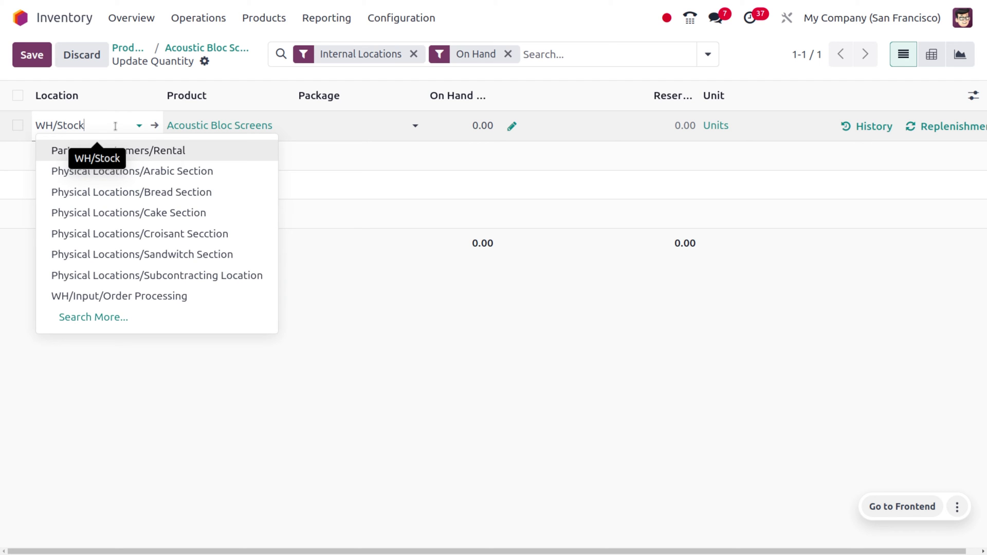
text(/)
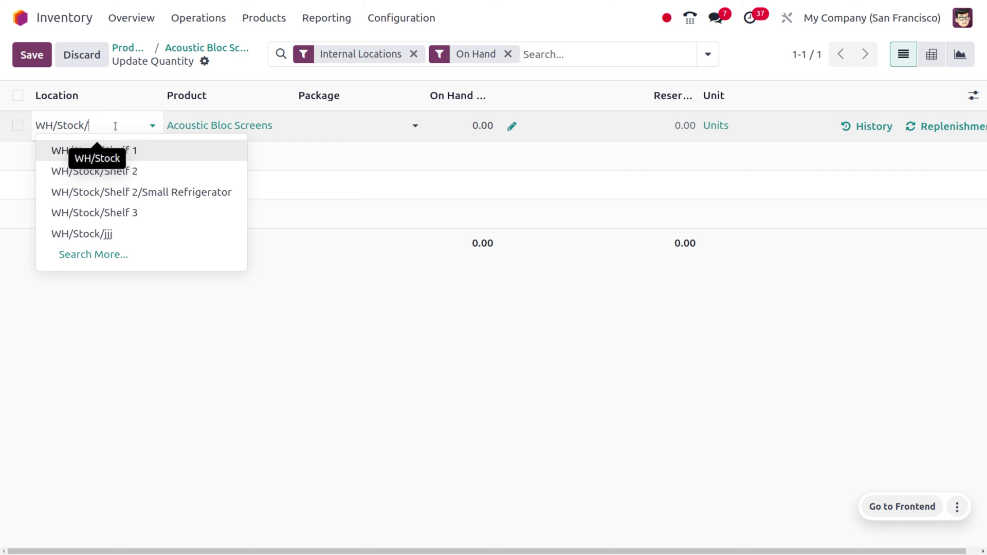
text(Shelf 1)
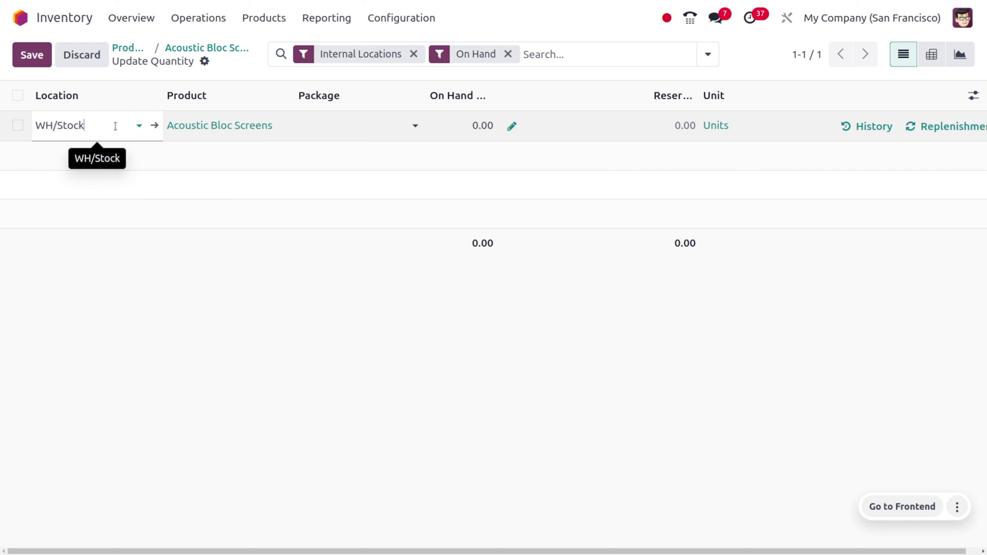
key(Return)
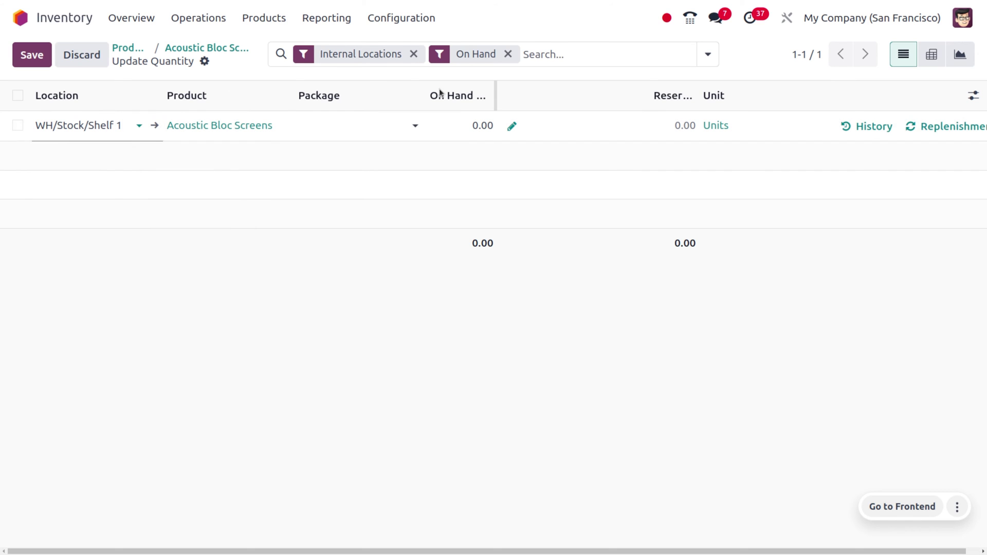
click(471, 119)
text(5)
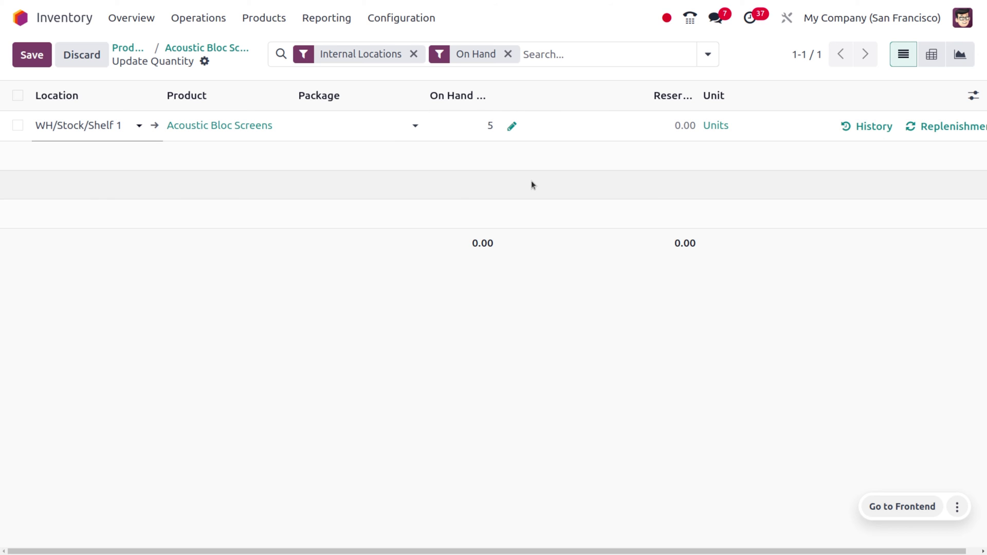
click(34, 54)
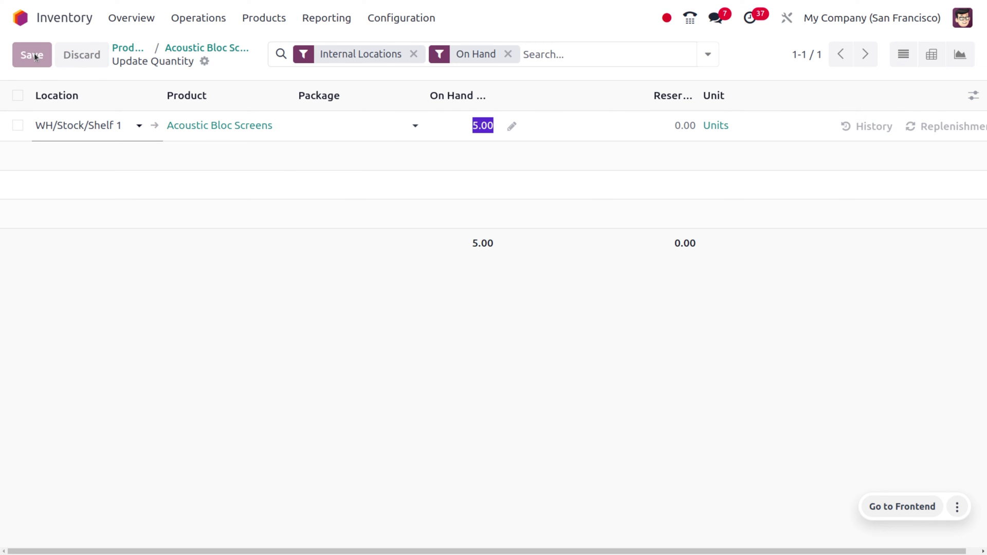
Add and save a stock line of 15 units on WH/Stock/Shelf 2
click(34, 54)
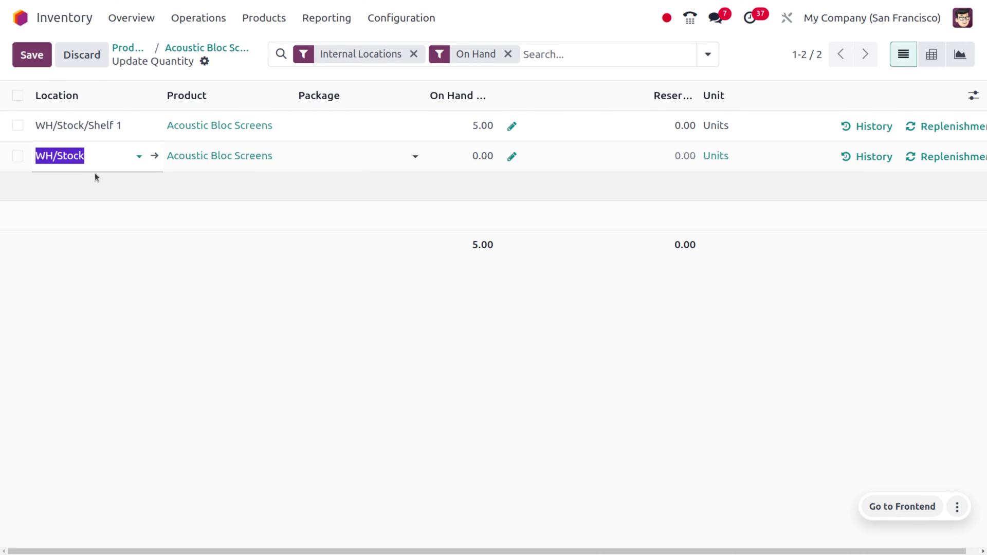
click(104, 151)
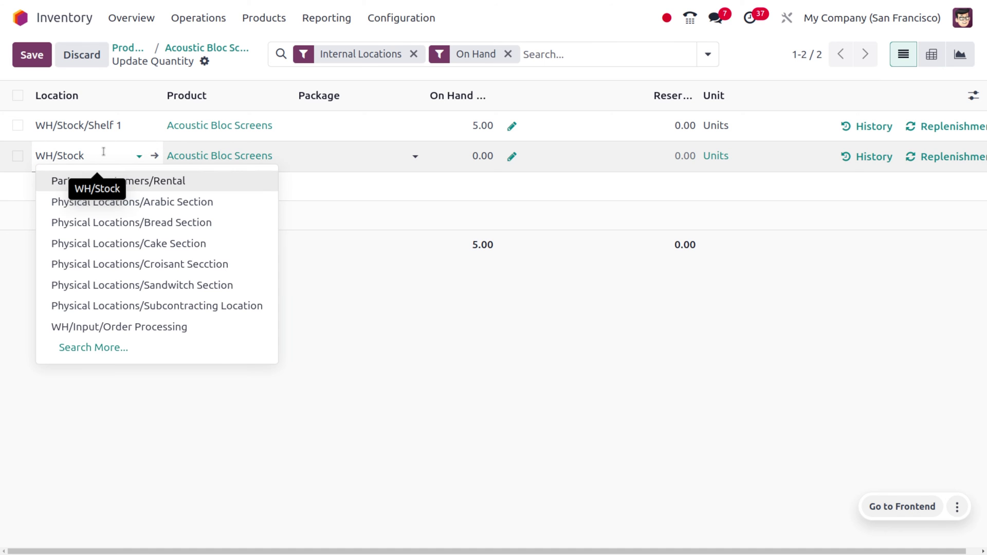
text(/)
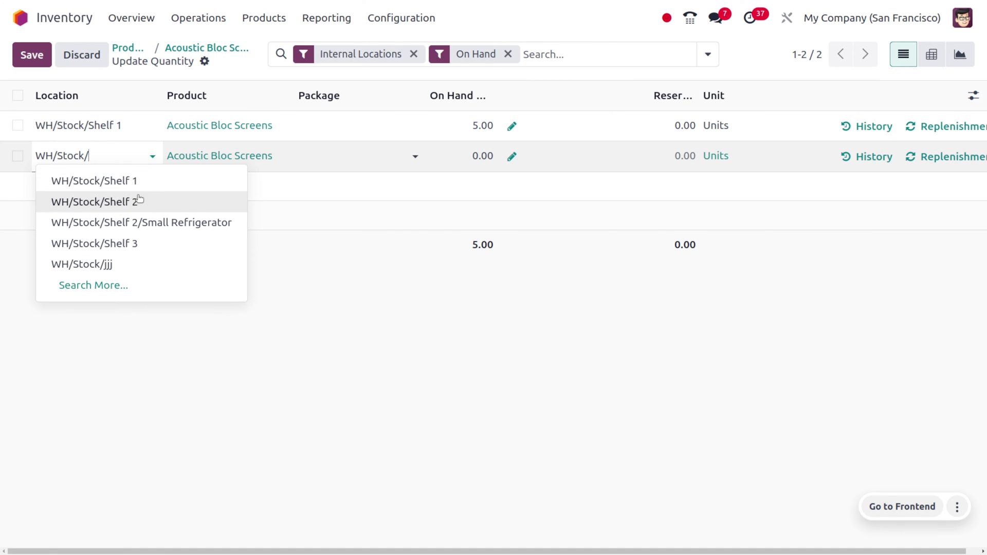
click(145, 202)
click(480, 156)
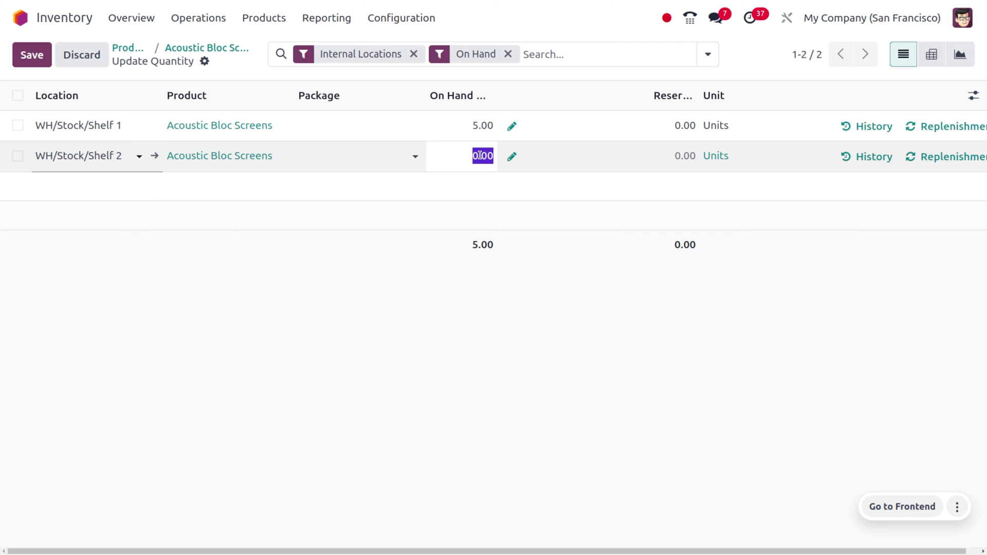
text(15)
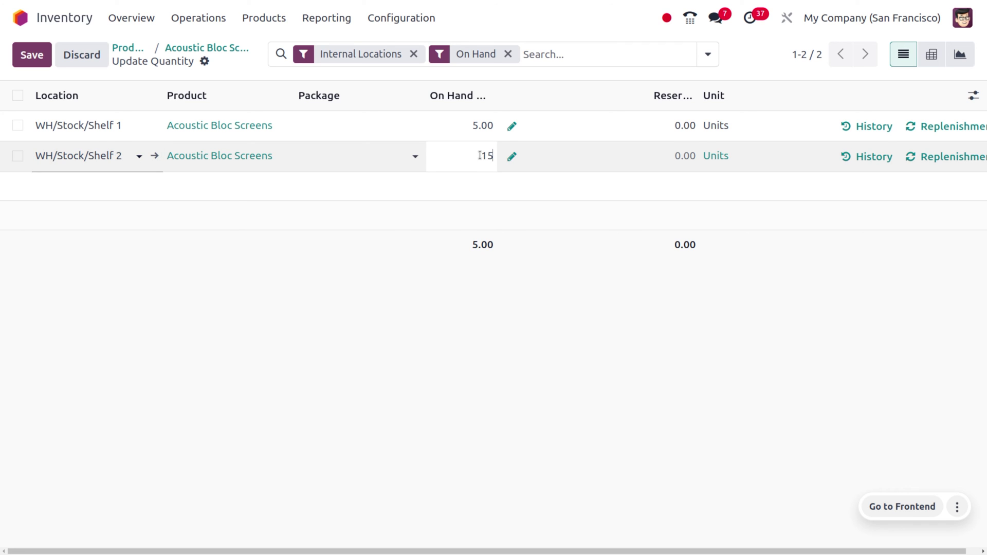
click(32, 55)
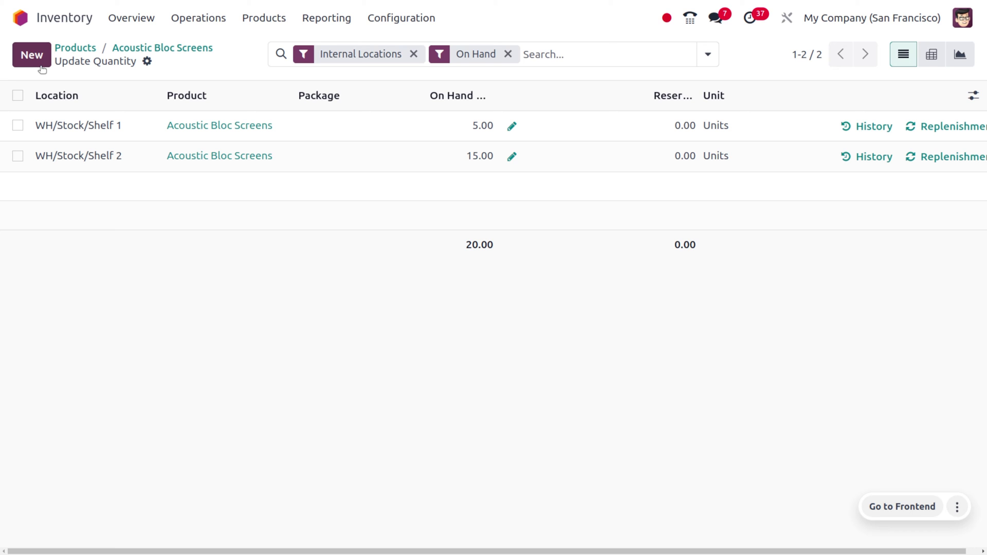
Add and save a stock line of 15 units on WH/Stock/Shelf 3
click(42, 55)
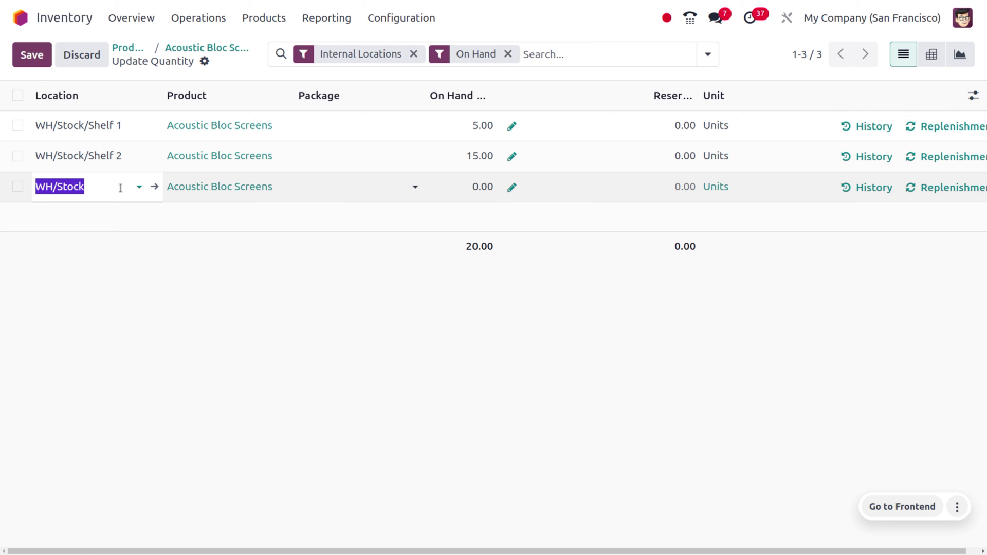
click(120, 188)
text(/s)
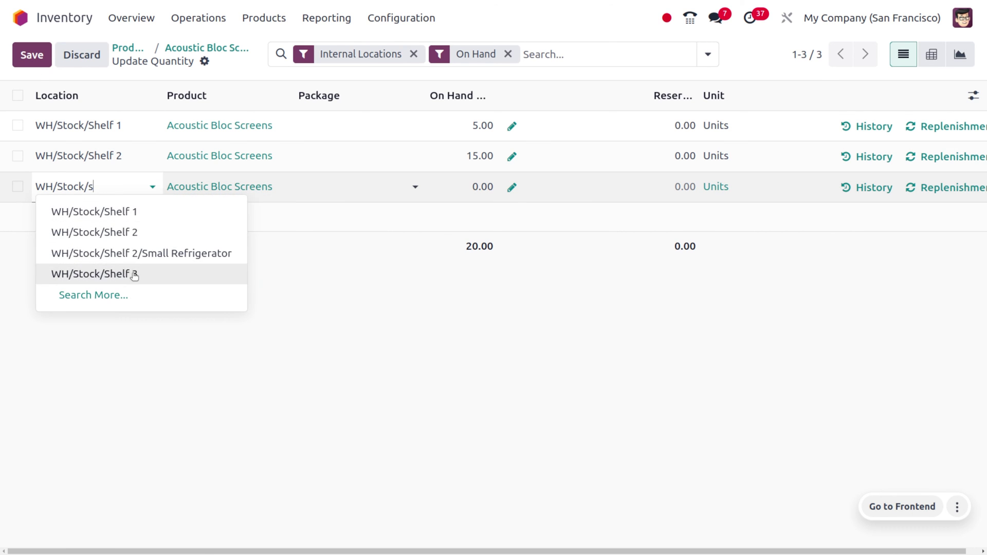
click(135, 275)
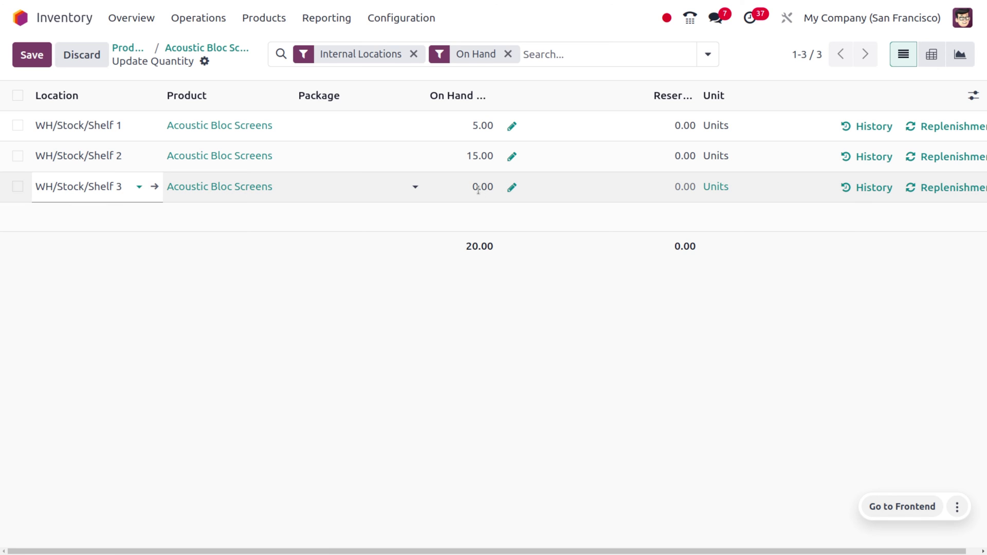
click(478, 191)
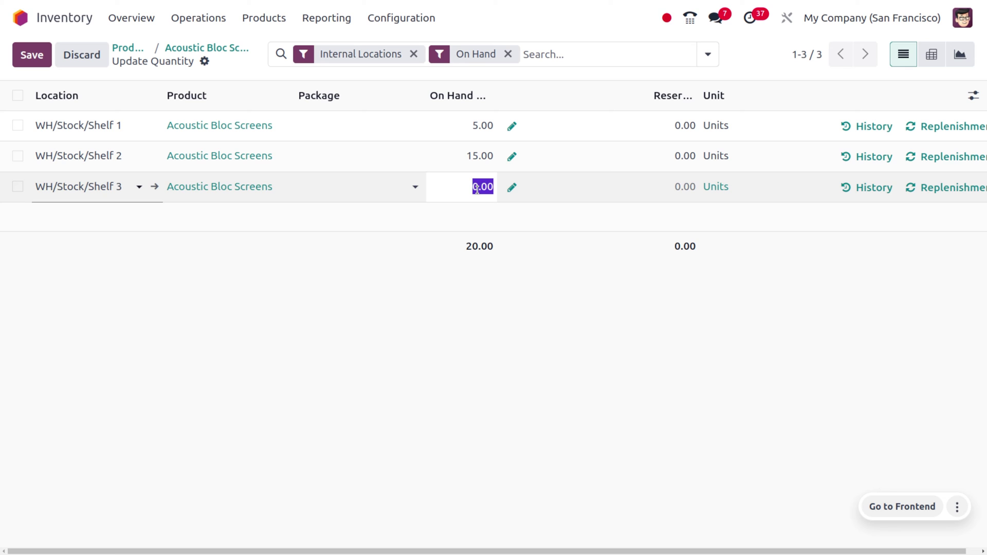
text(15)
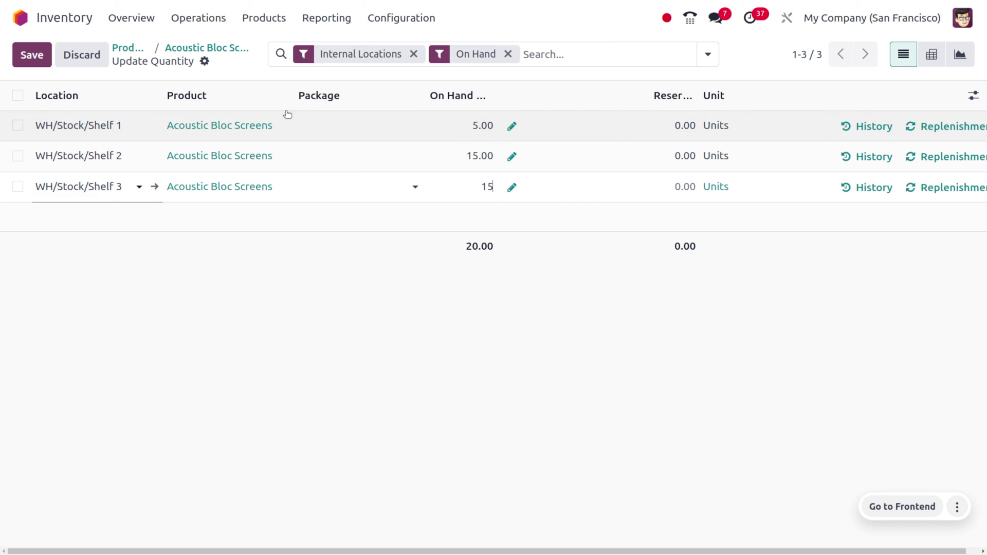
click(34, 62)
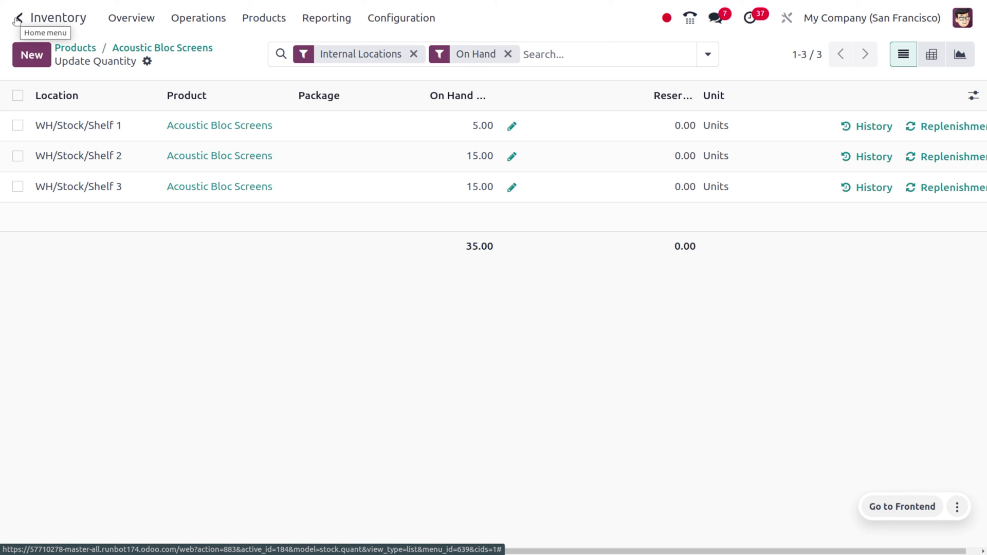
Return to the Acoustic Bloc Screens product, then switch to the Sales app from the home menu
click(135, 49)
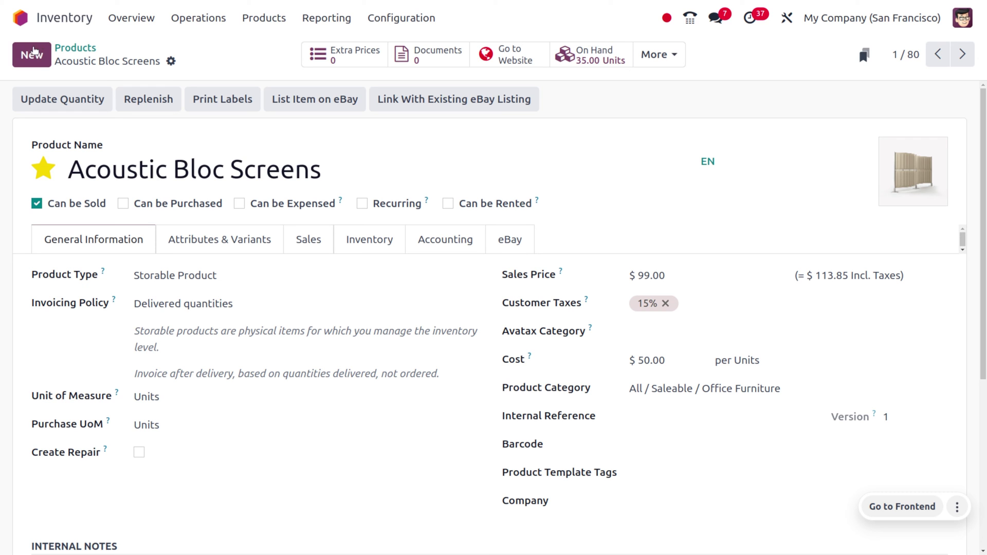
click(20, 20)
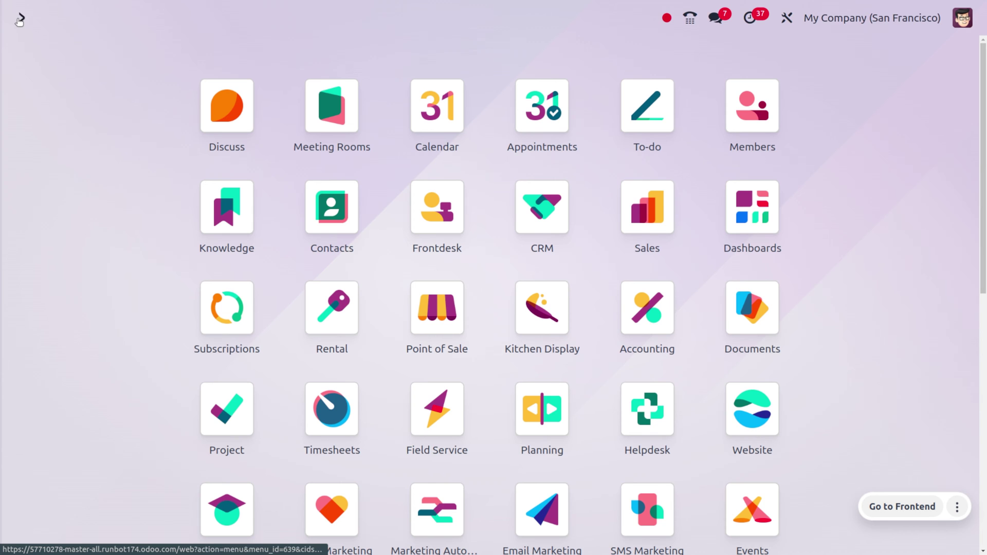
text(sa)
key(Return)
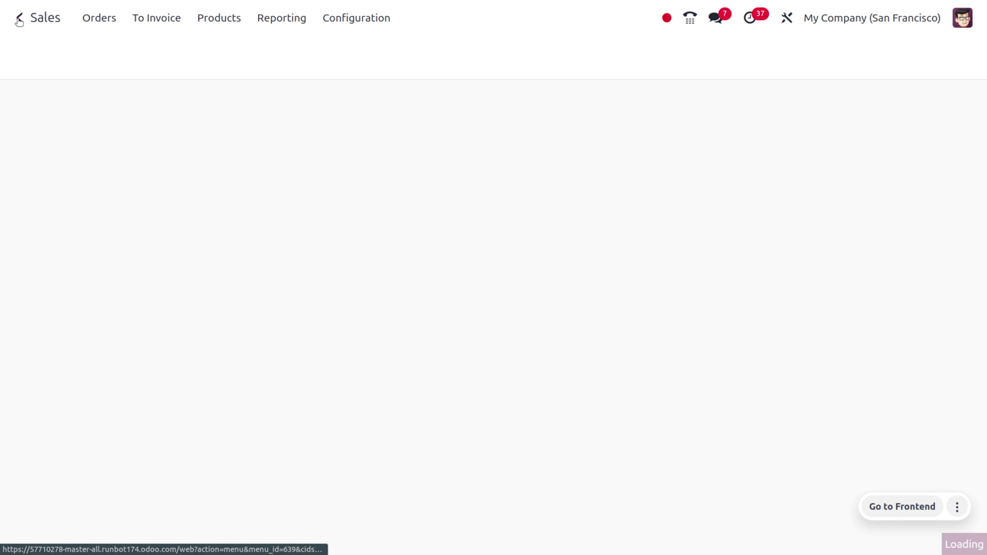
Create and confirm a Deco Addict quotation for 21 Acoustic Bloc Screens, saved as S00115
click(27, 56)
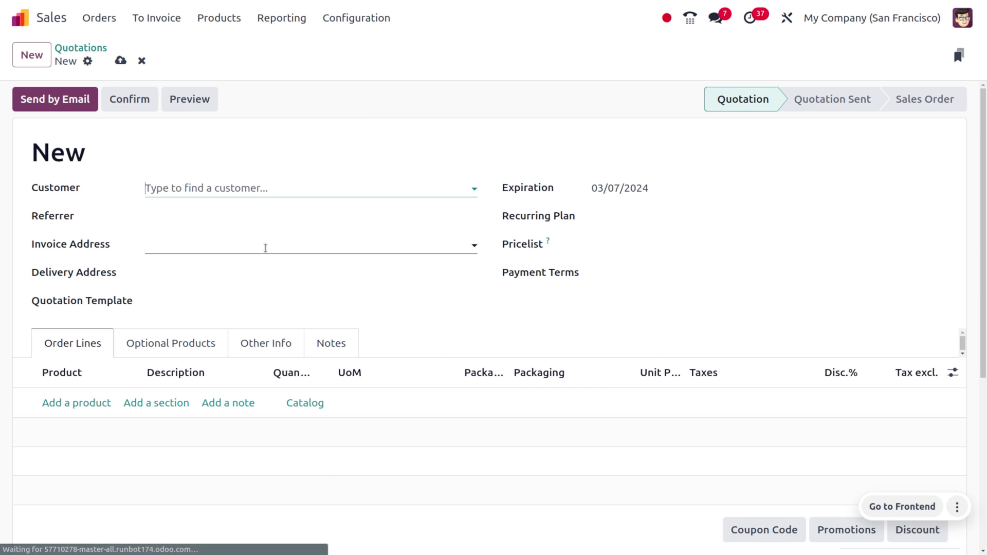
click(255, 193)
click(208, 217)
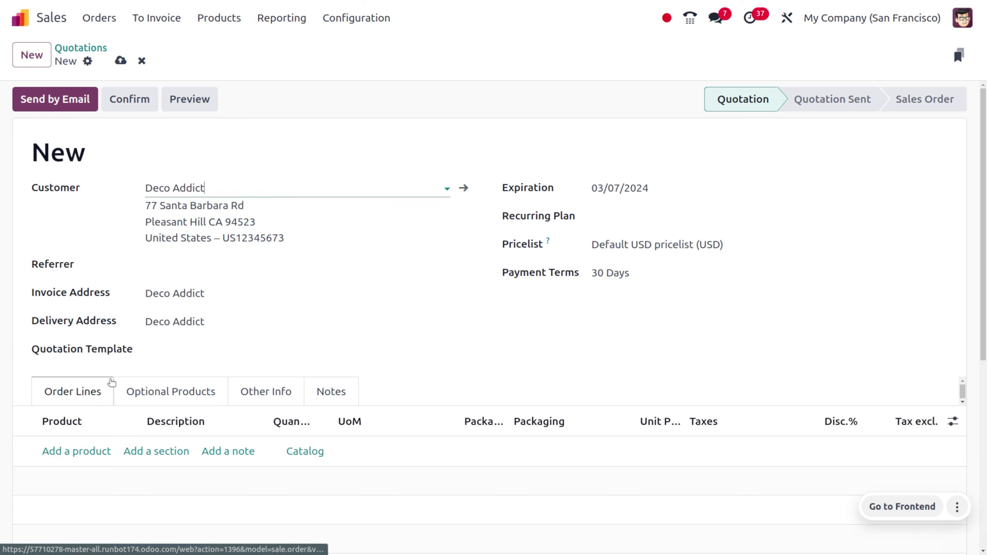
click(93, 452)
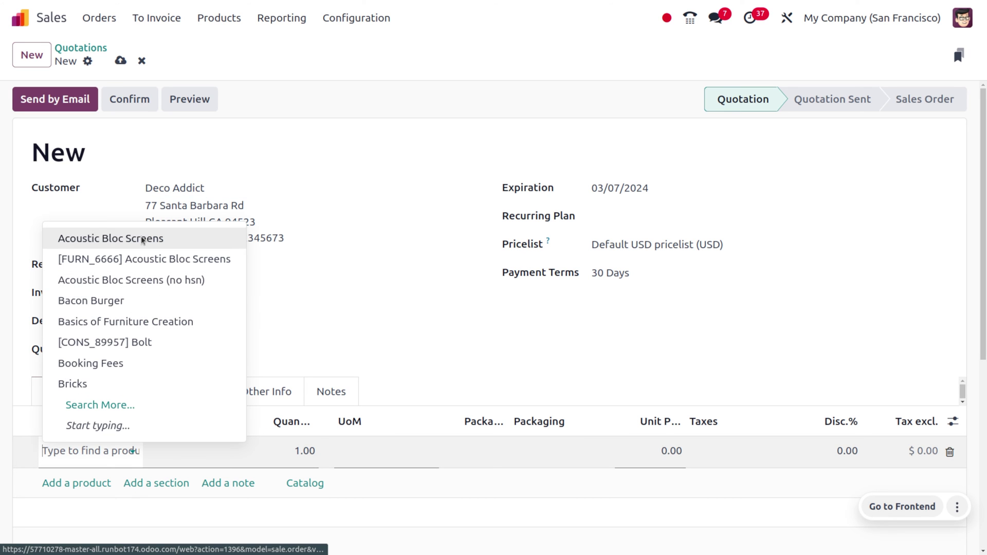
click(141, 238)
click(296, 452)
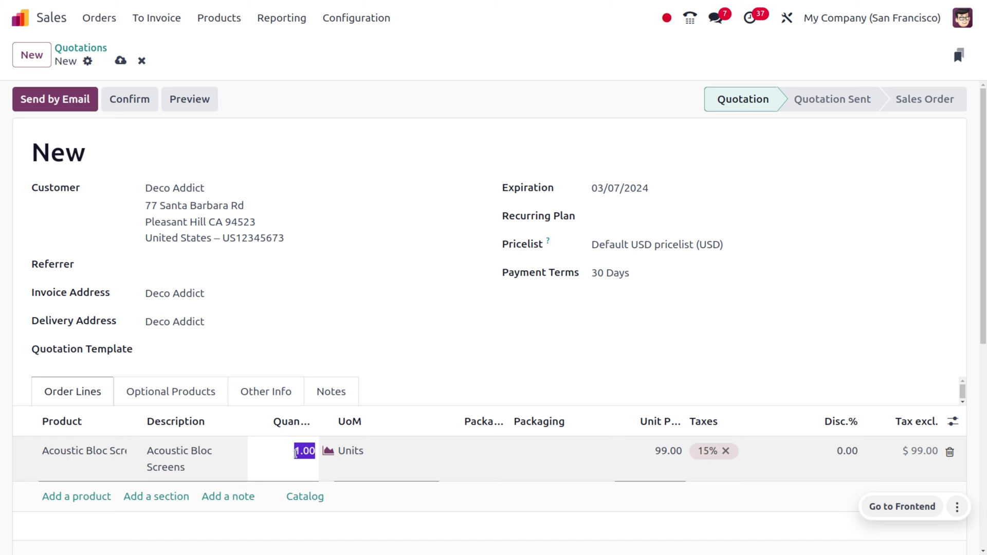
text(21)
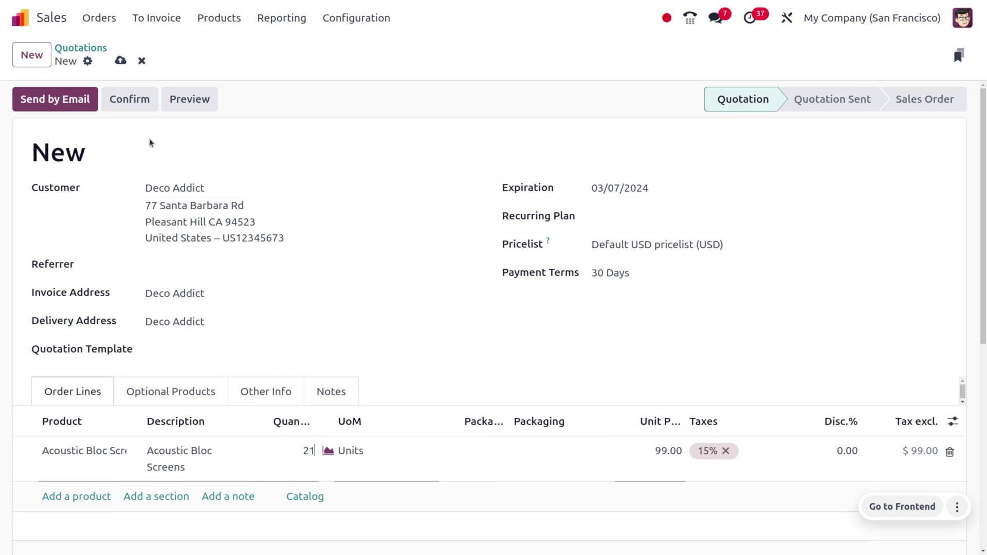
click(121, 61)
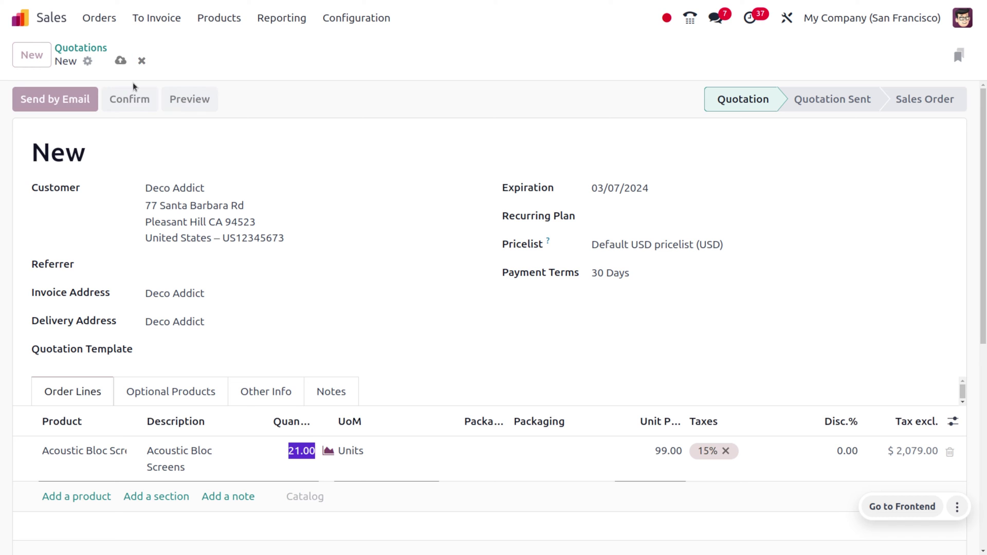
click(145, 102)
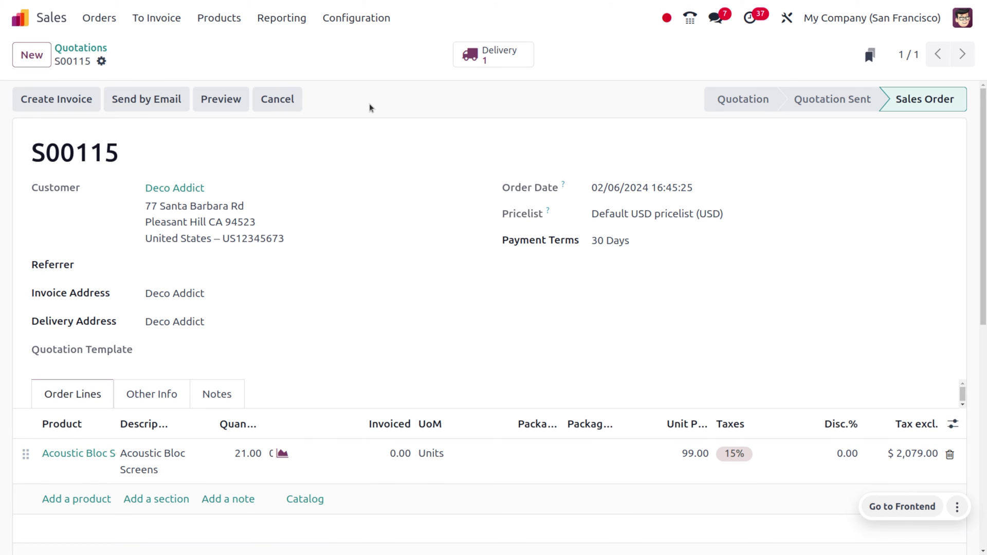
Check delivery WH/OUT/00052 picks 5, 15 and 1 units from Shelves 1–3, then validate it
click(482, 57)
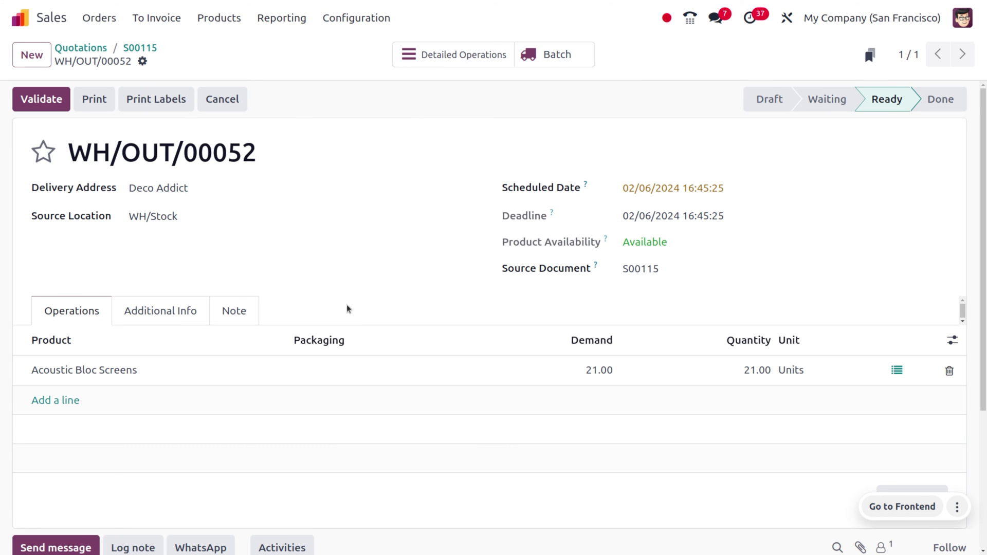
click(898, 371)
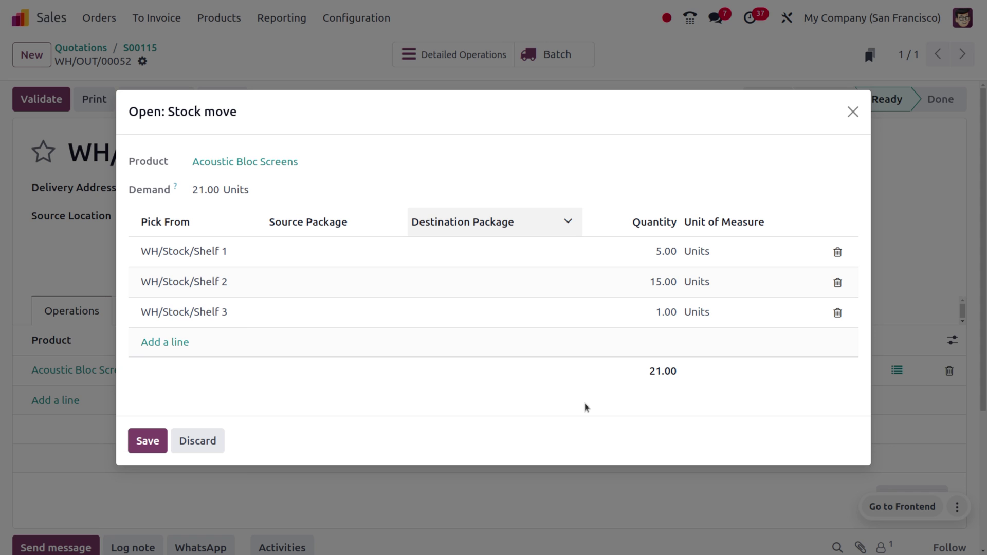
click(146, 445)
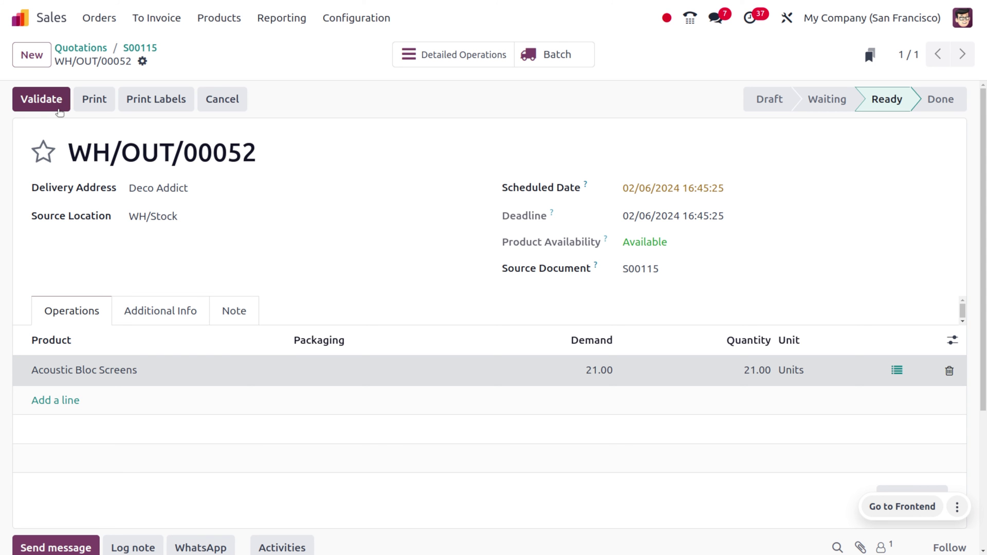
click(58, 109)
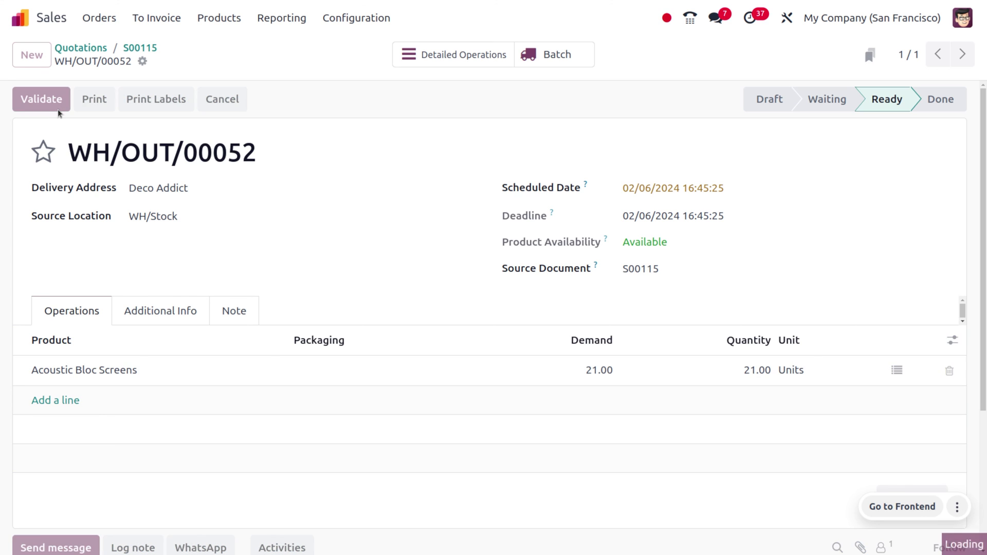